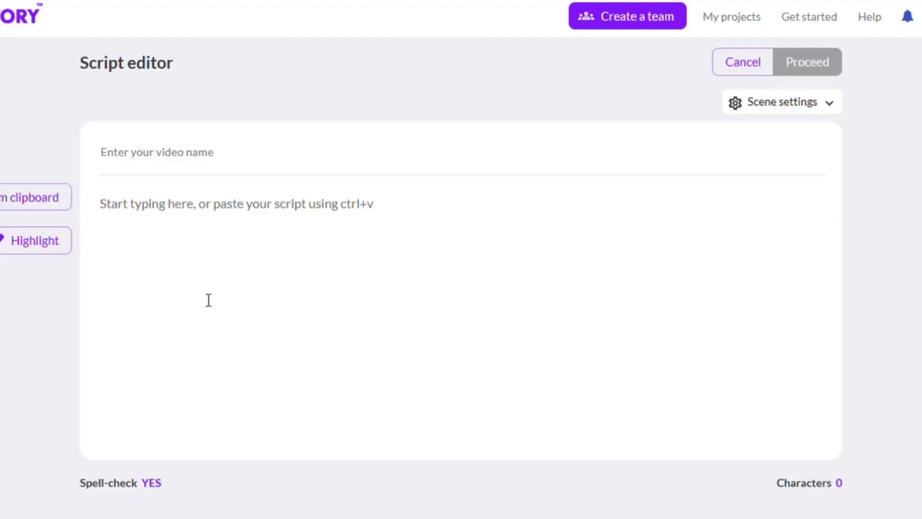
# - Place the caret in the empty Script editor text area
pyautogui.click(295, 349)
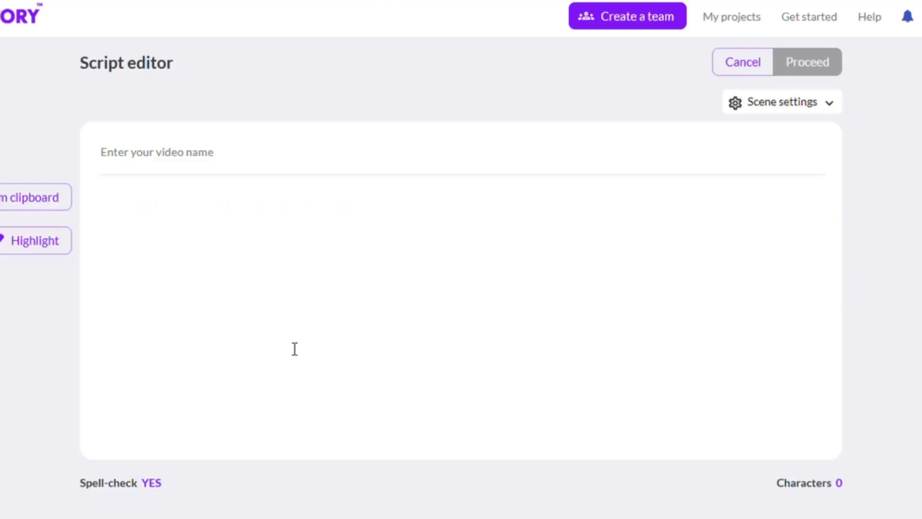
# - Paste the household pets script into the Script editor and review it
pyautogui.hotkey('ctrl', 'v')
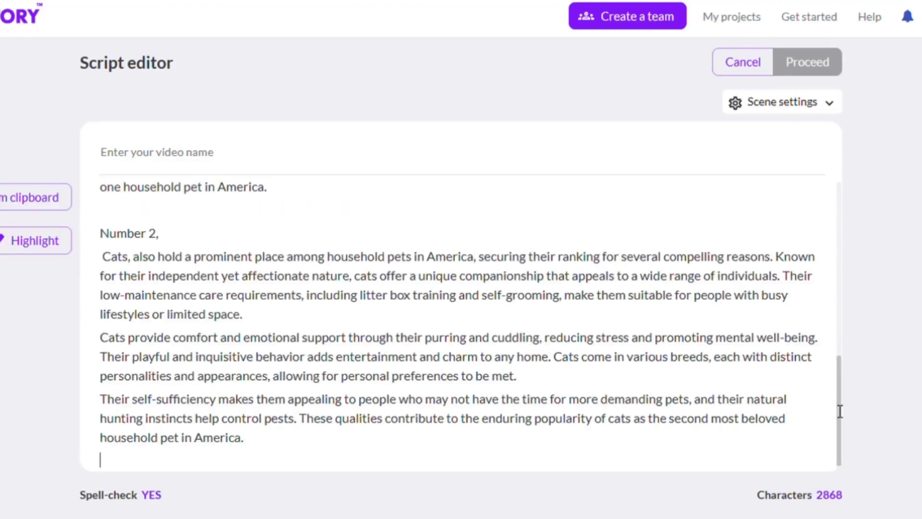
pyautogui.moveTo(844, 402); pyautogui.dragTo(836, 241)
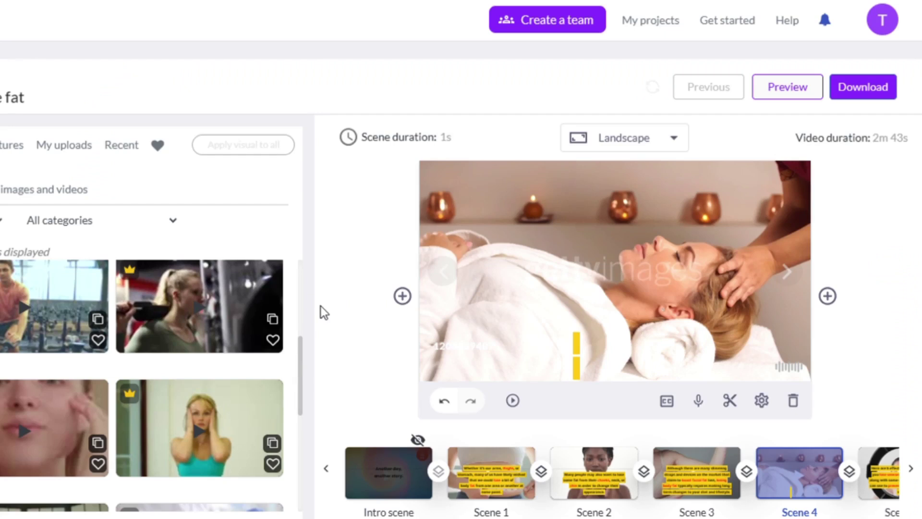
# - Check the Audio background music and My uploads, then start the video preview
pyautogui.moveTo(298, 361); pyautogui.dragTo(299, 374)
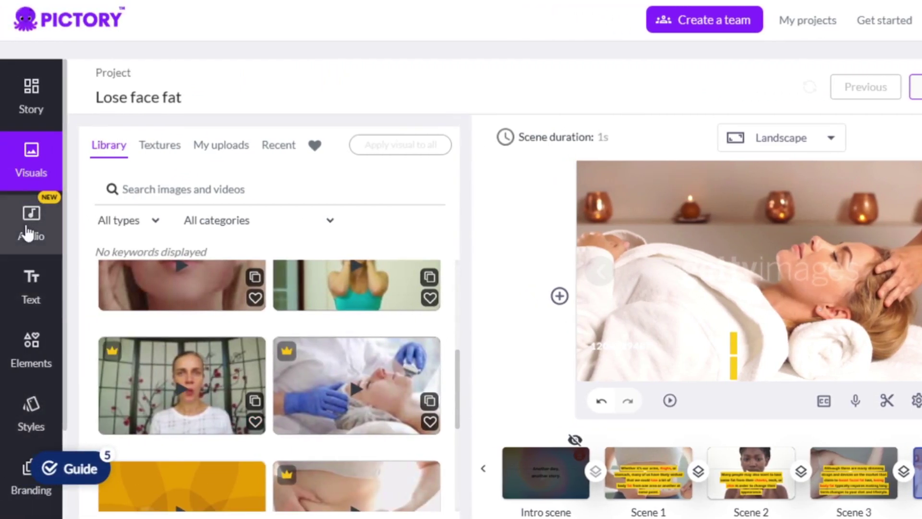
pyautogui.click(28, 233)
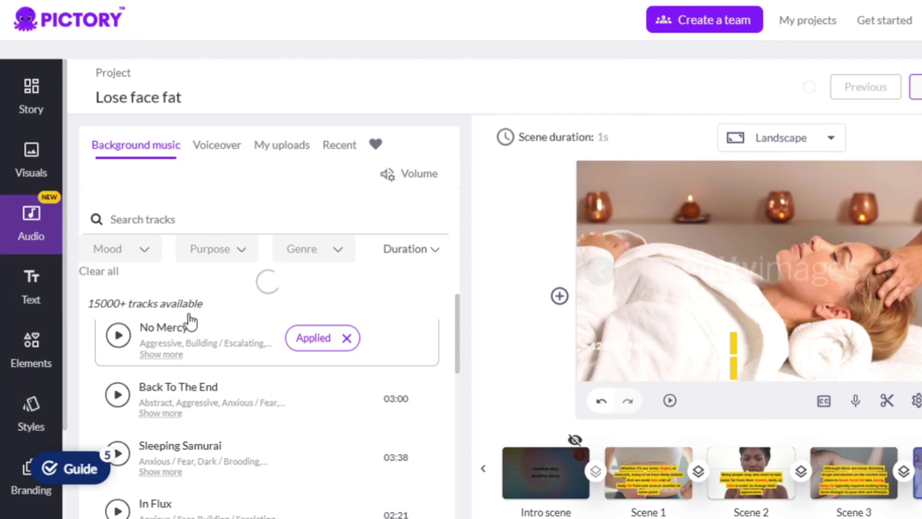
pyautogui.moveTo(458, 327)
pyautogui.mouseDown()
pyautogui.moveTo(462, 391)
pyautogui.moveTo(460, 313)
pyautogui.mouseUp()
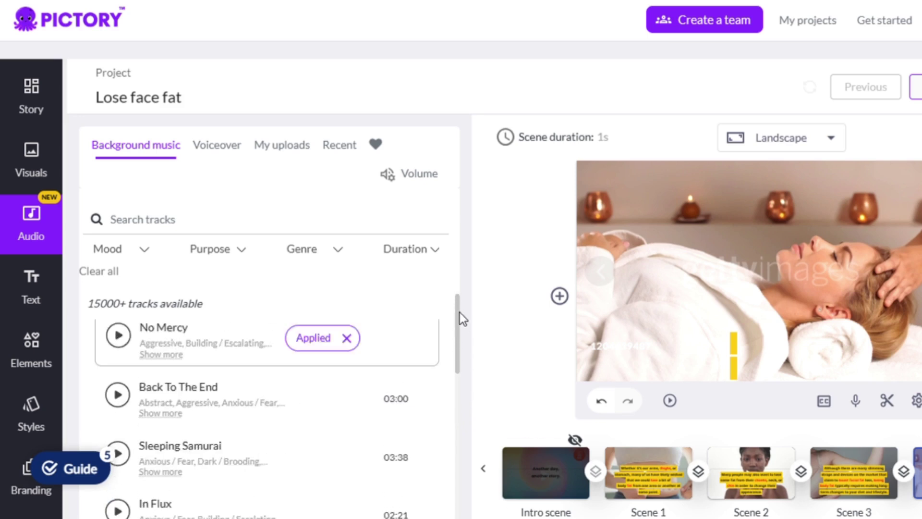
pyautogui.click(292, 151)
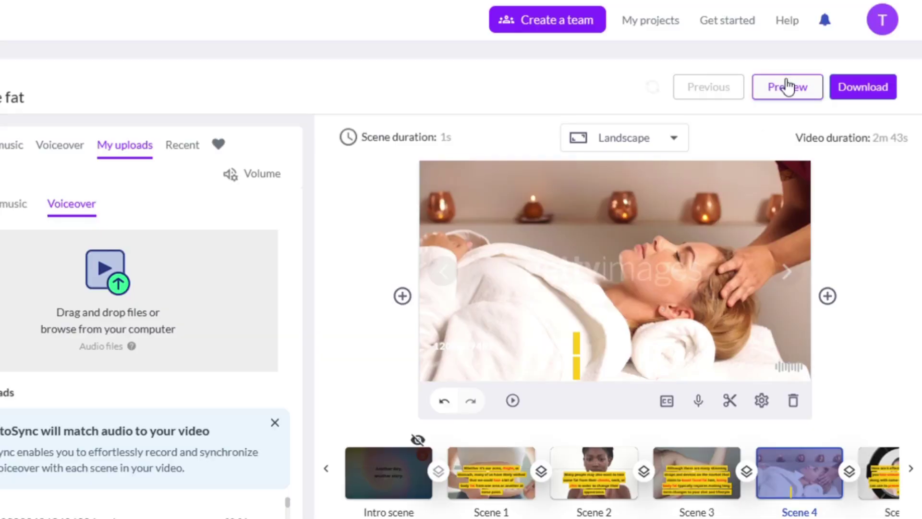
pyautogui.click(787, 86)
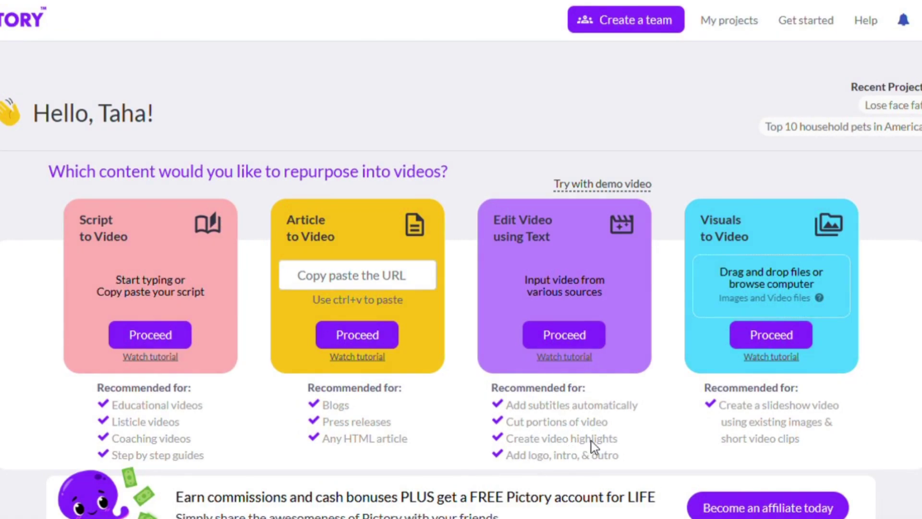
# - Start an Edit Video using Text project from the dashboard
pyautogui.click(564, 334)
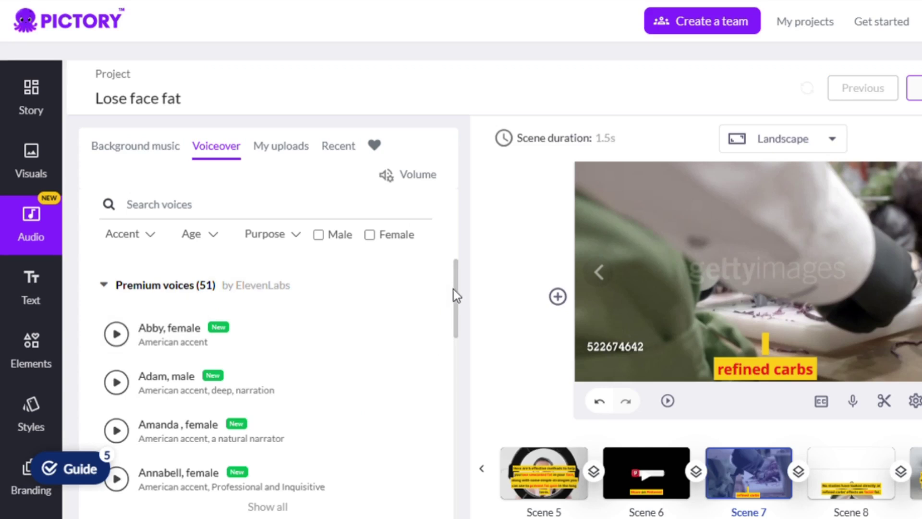
# - Look through the Text and Styles options and the Download choices
pyautogui.moveTo(453, 291); pyautogui.dragTo(457, 333)
pyautogui.click(30, 294)
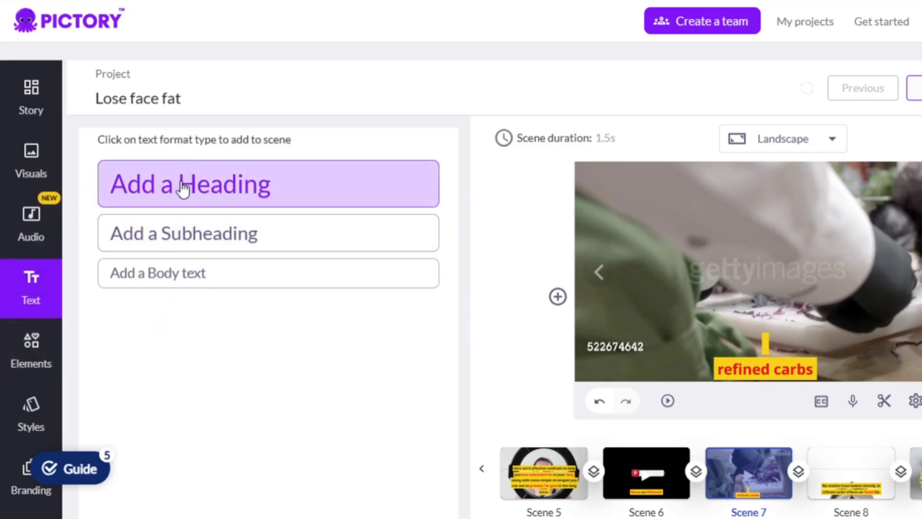
pyautogui.click(32, 418)
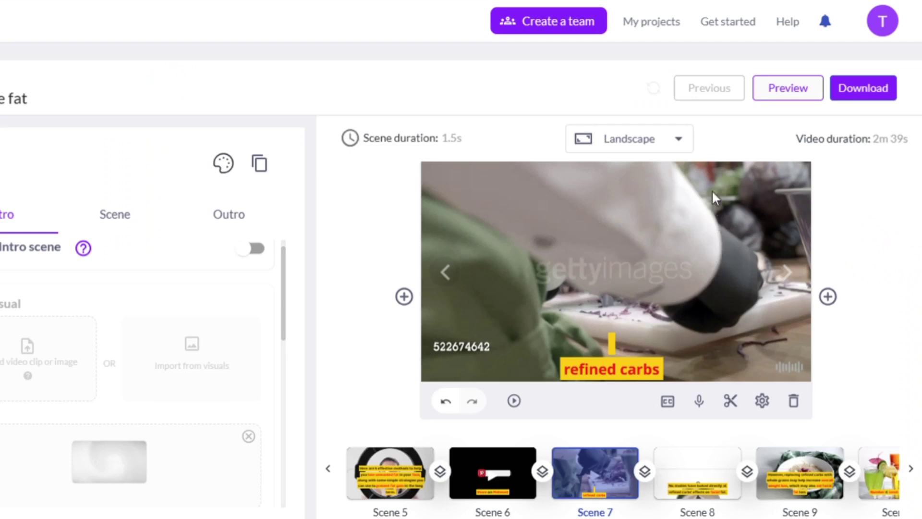
pyautogui.click(874, 95)
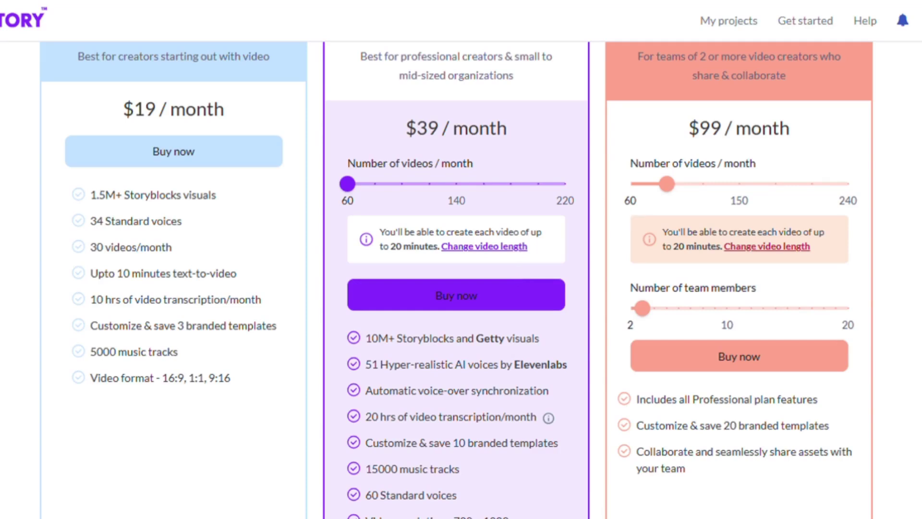
# - Scroll the pricing page back up
pyautogui.scroll(2, 456, 283)
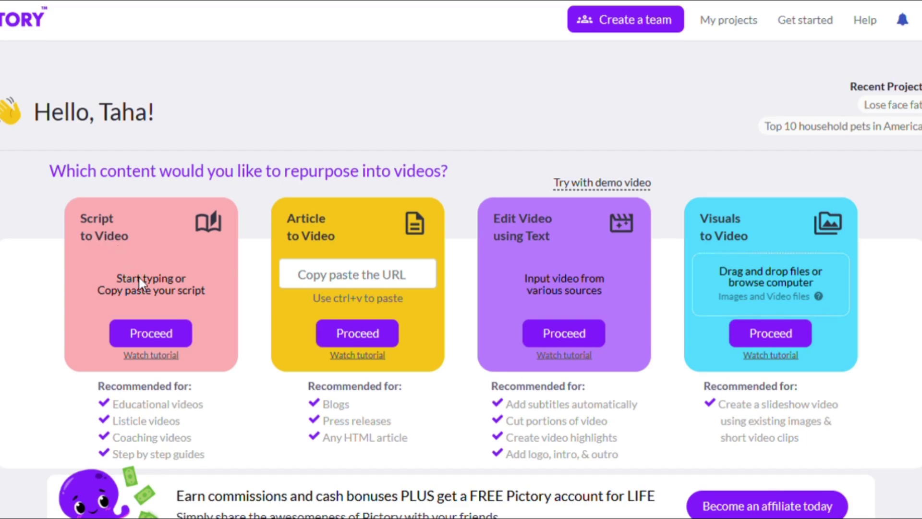
# - Start a Script to Video project, paste the robotics script and name it 'Robots'
pyautogui.scroll(-1, 461, 291)
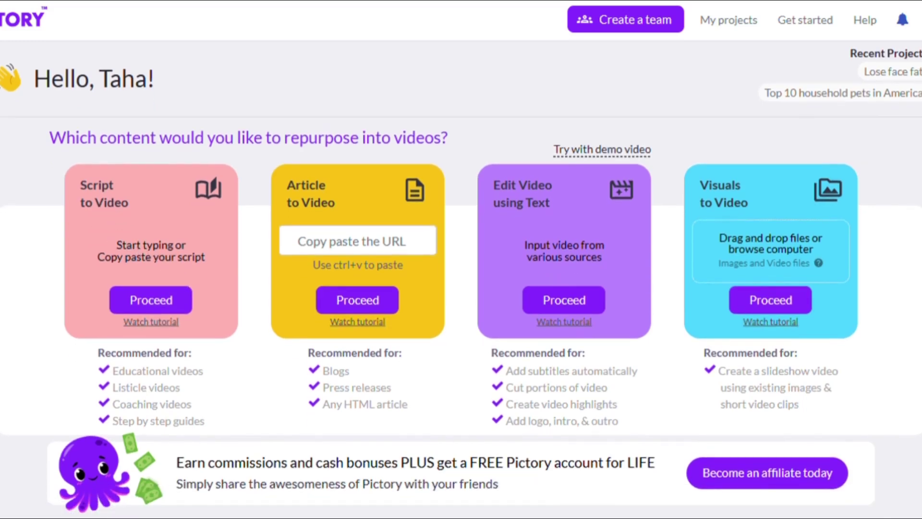
pyautogui.click(164, 300)
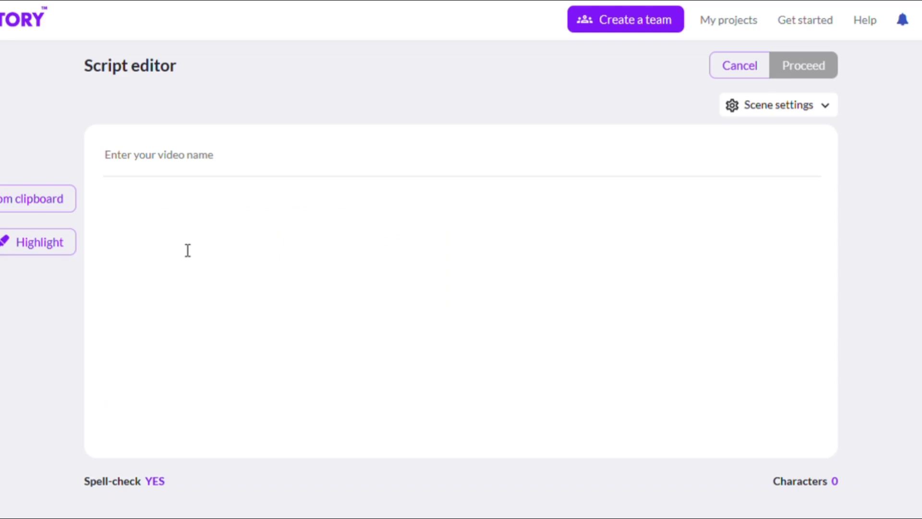
pyautogui.write('Robotic Process Automation (RPA) Robotic Process Automation involves using AI-powered software robots to automate repetitive tasks. RPA is transforming various industries by reducing errors, increasing efficiency, and allowing employees to focus on more value-added activities. Chatbots and Virtual Assistants Chatbots and virtual assistants have redefined customer interactions. Businesses utilize AI-driven chatbots to provide instant support, answer frequently asked questions, and guide users through processes. This enhances user experiences and reduces the burden on human support agents.')
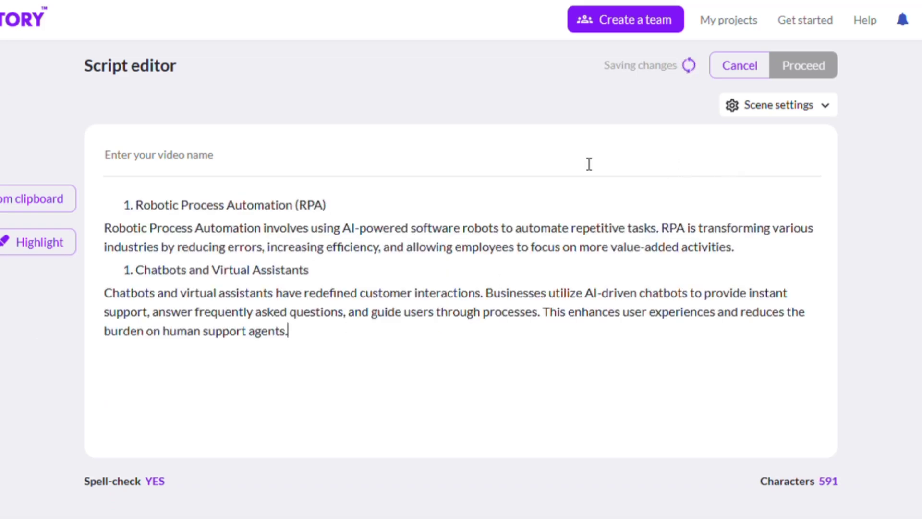
pyautogui.write('Robots')
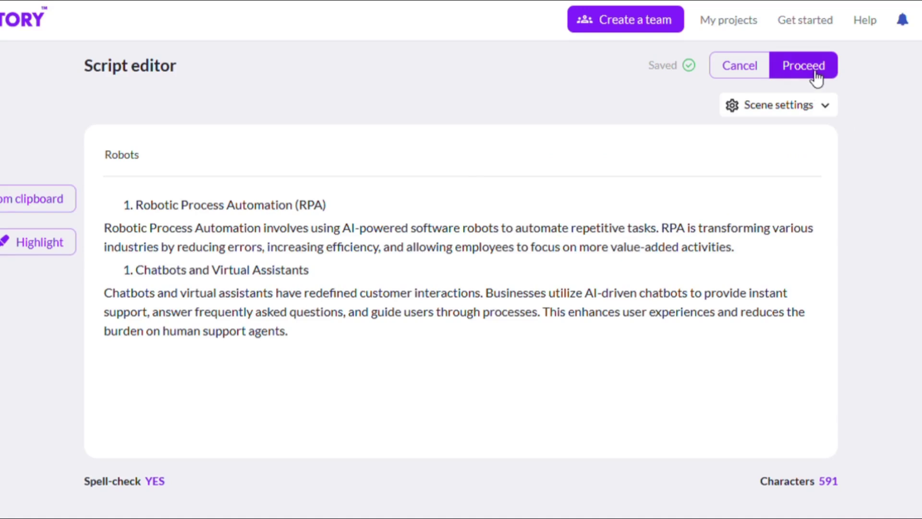
pyautogui.click(814, 76)
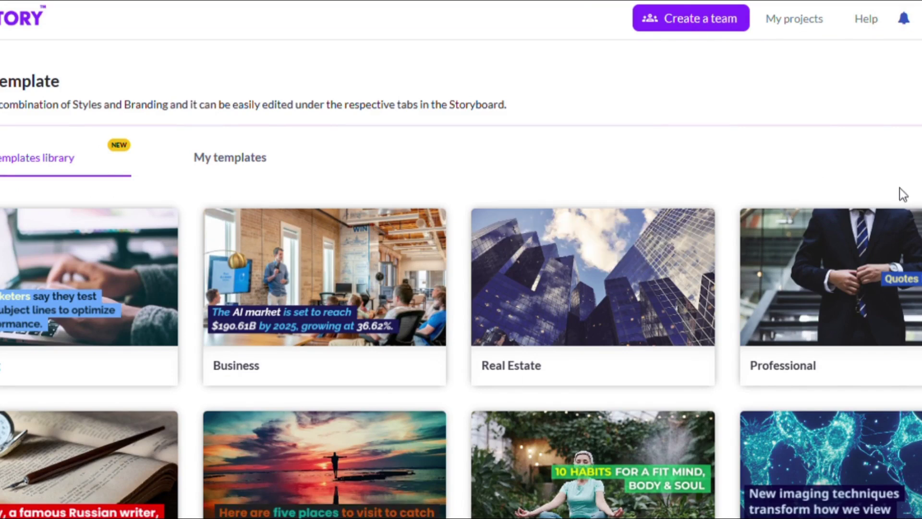
# - Scroll the Templates library down to the Slate template card
pyautogui.scroll(-10, 461, 350)
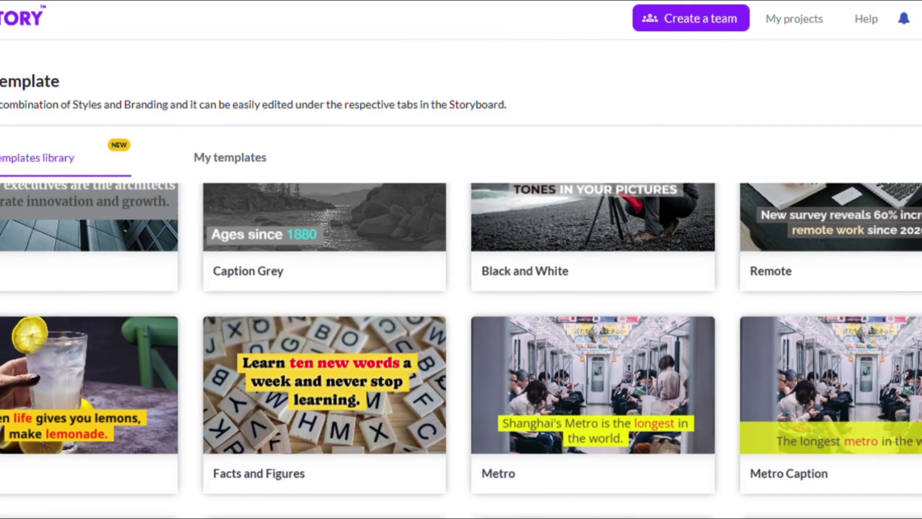
pyautogui.scroll(-4, 461, 350)
pyautogui.scroll(-13, 461, 350)
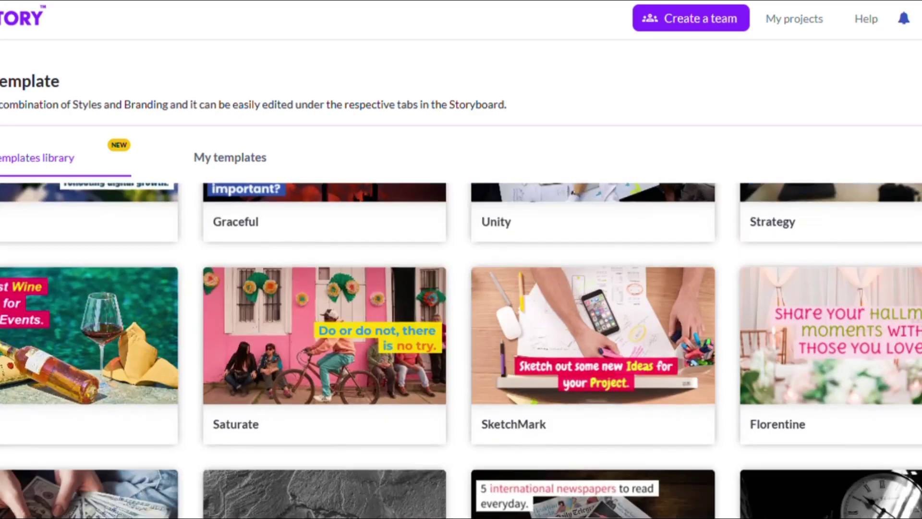
pyautogui.scroll(-1, 461, 350)
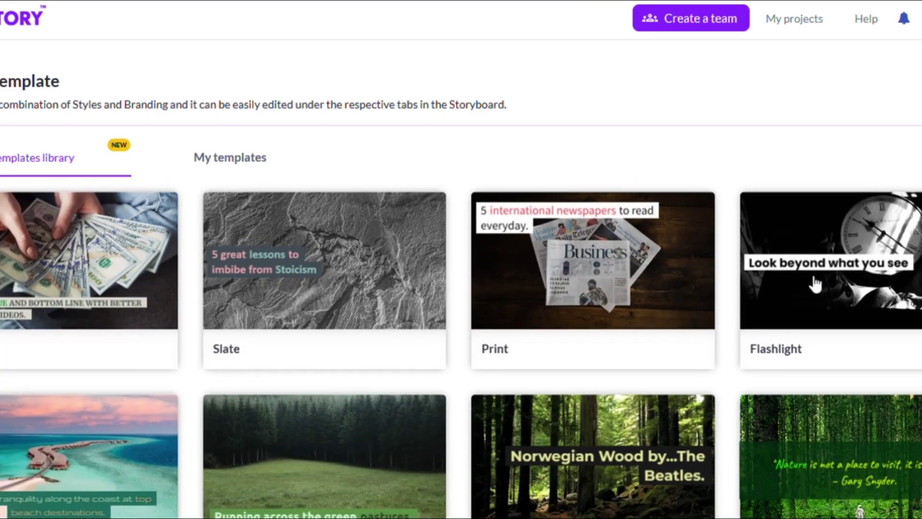
pyautogui.moveTo(372, 257)
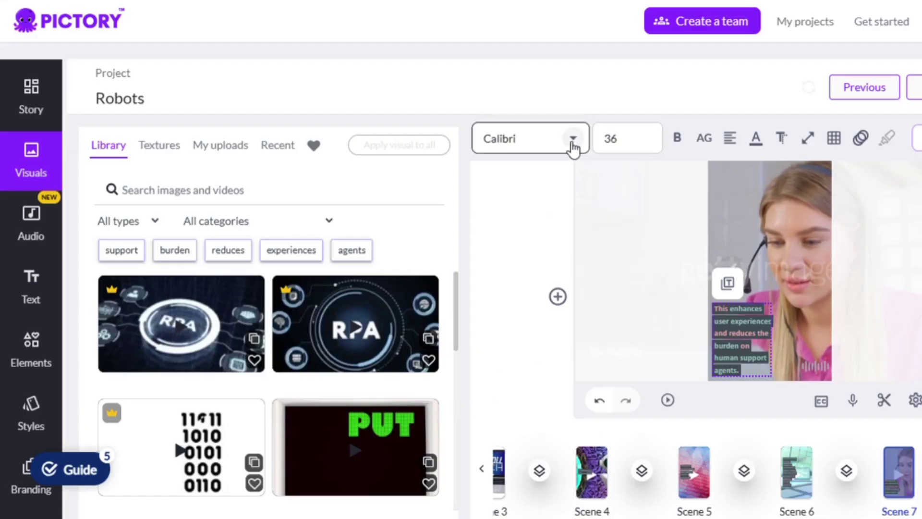
# - Browse the caption fonts, the stock Visuals library, and the background music tracks
pyautogui.click(572, 148)
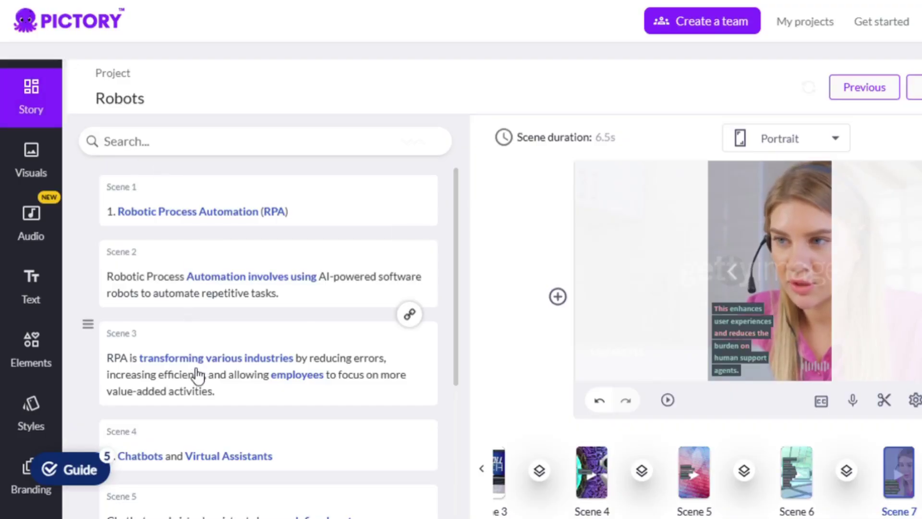
pyautogui.moveTo(455, 359)
pyautogui.mouseDown()
pyautogui.moveTo(453, 441)
pyautogui.moveTo(451, 359)
pyautogui.mouseUp()
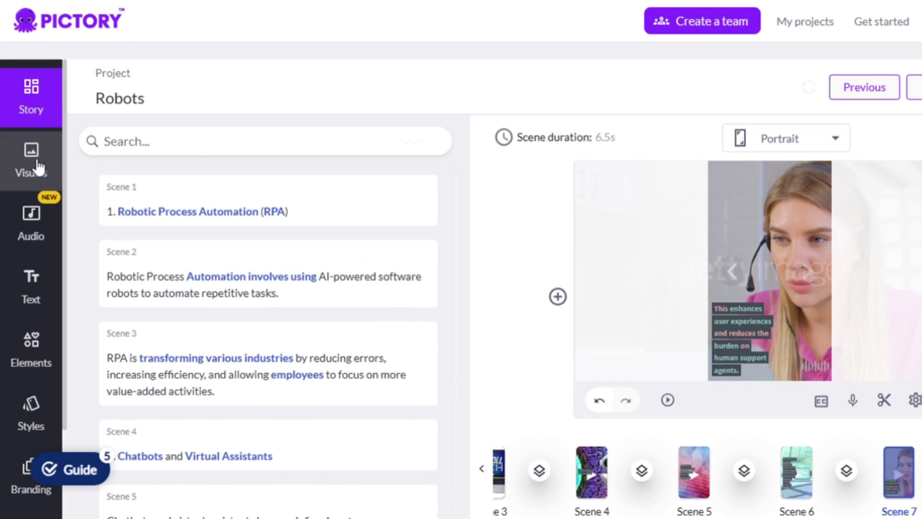
pyautogui.click(38, 167)
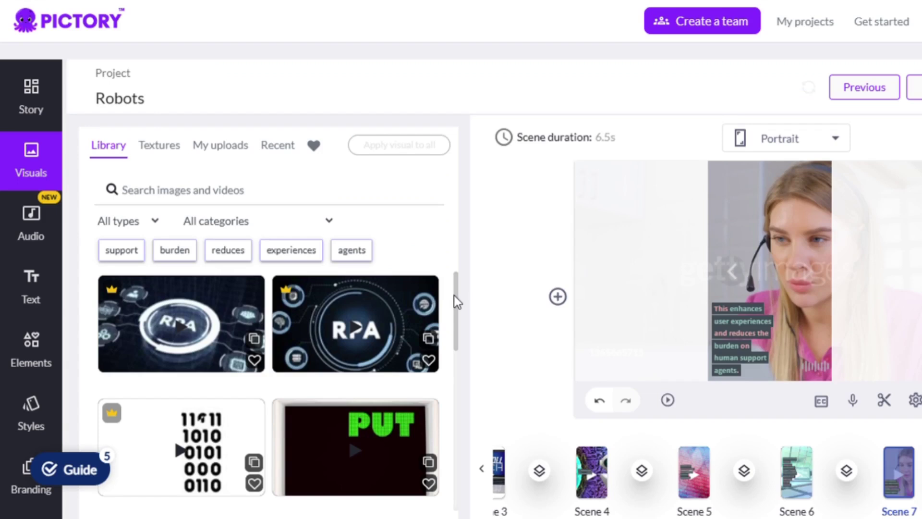
pyautogui.scroll(-8, 454, 297)
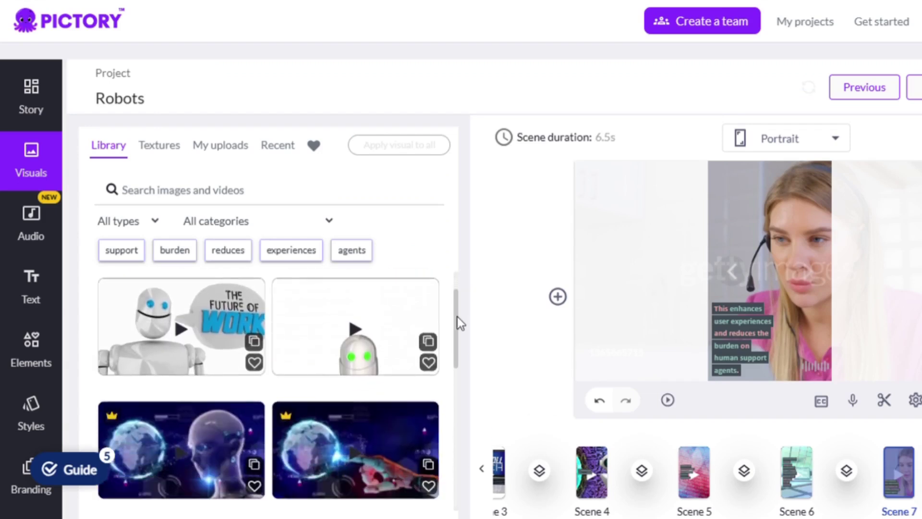
pyautogui.scroll(-3, 456, 329)
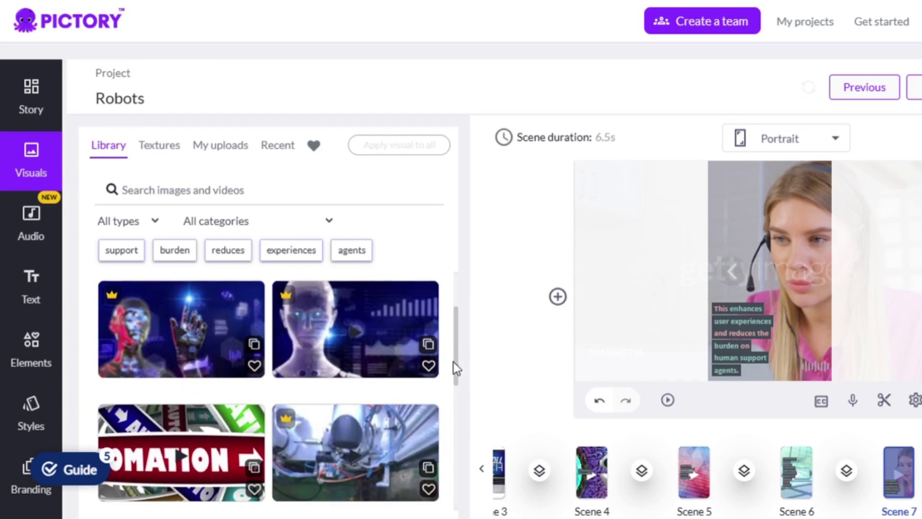
pyautogui.moveTo(455, 378); pyautogui.dragTo(459, 423)
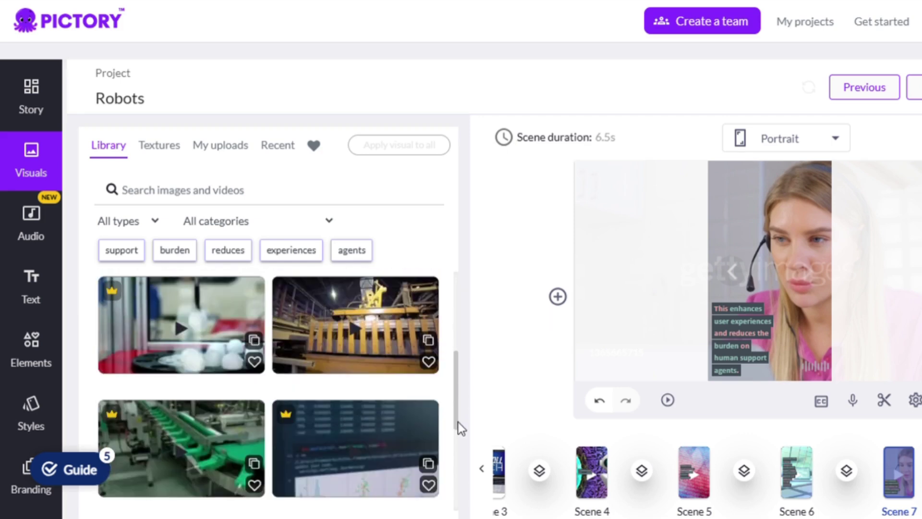
pyautogui.click(36, 245)
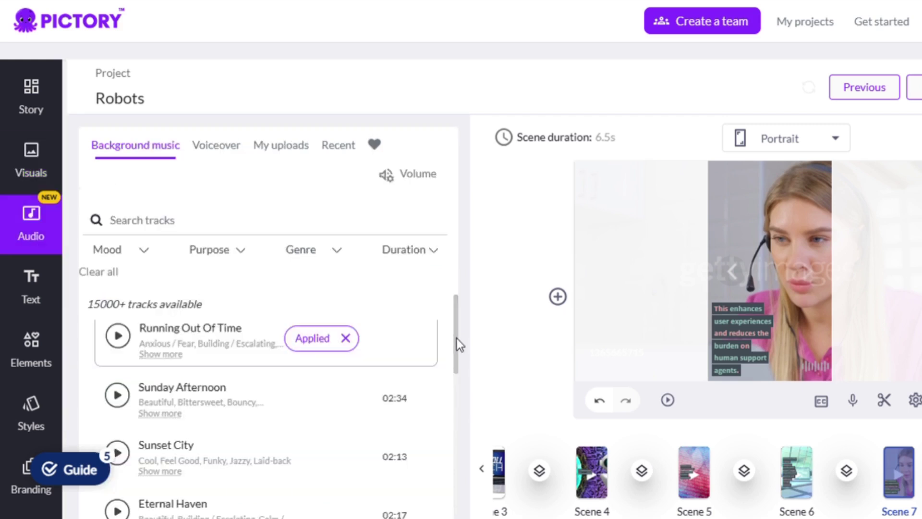
# - Review the Slate Branding intro settings and the Portrait 9:16 format choices
pyautogui.scroll(-5, 456, 338)
pyautogui.scroll(-10, 457, 354)
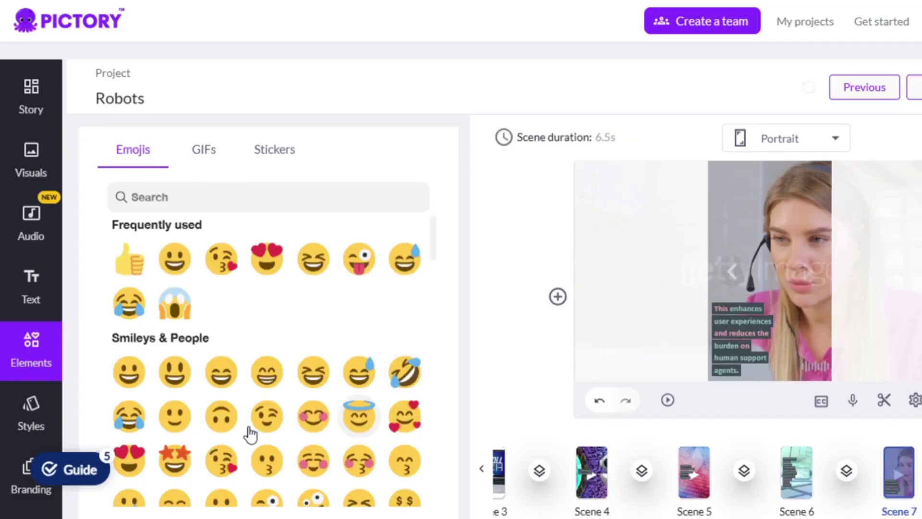
pyautogui.scroll(-3, 58, 327)
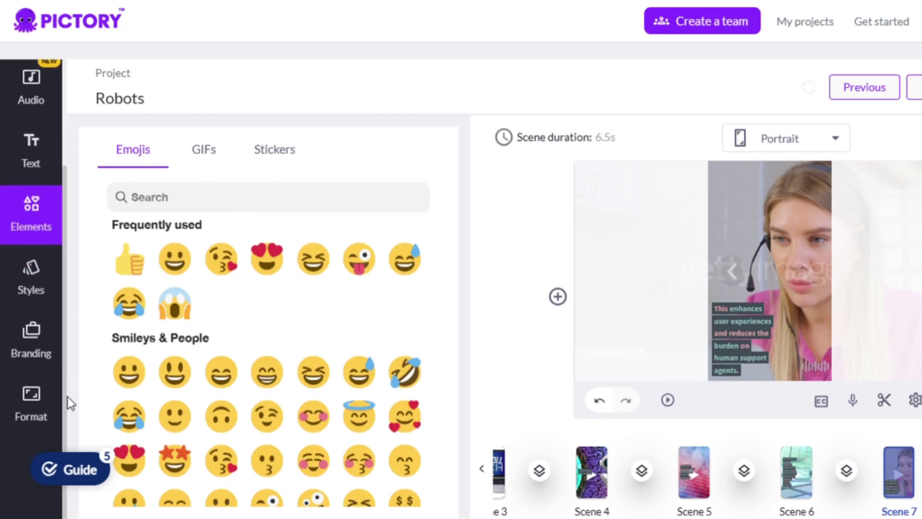
pyautogui.click(47, 358)
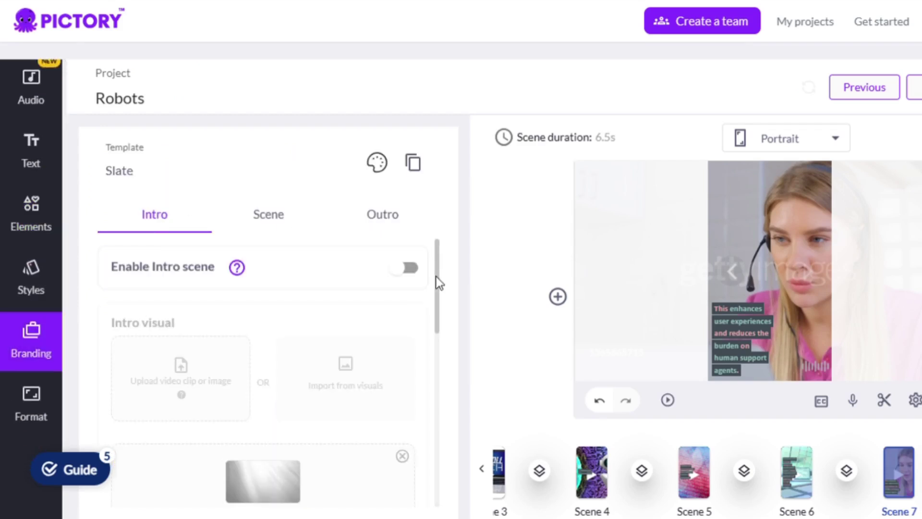
pyautogui.moveTo(436, 276); pyautogui.dragTo(432, 225)
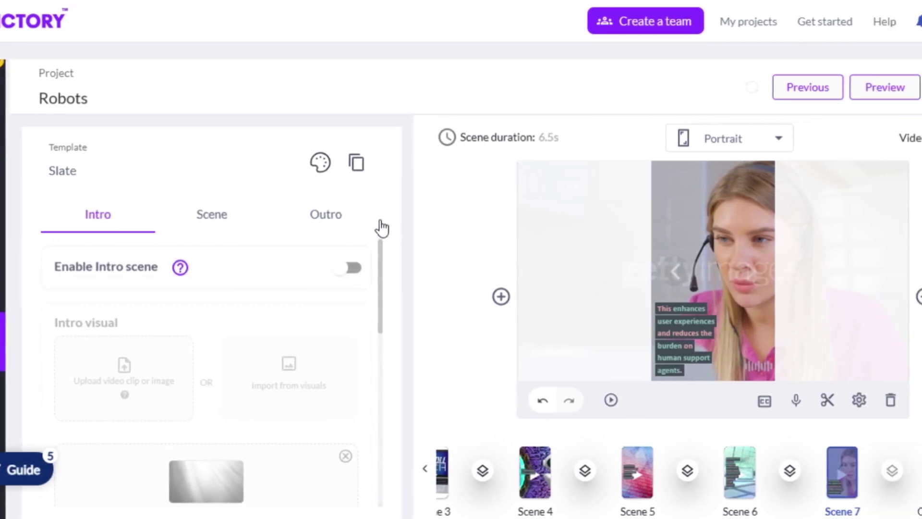
pyautogui.click(779, 139)
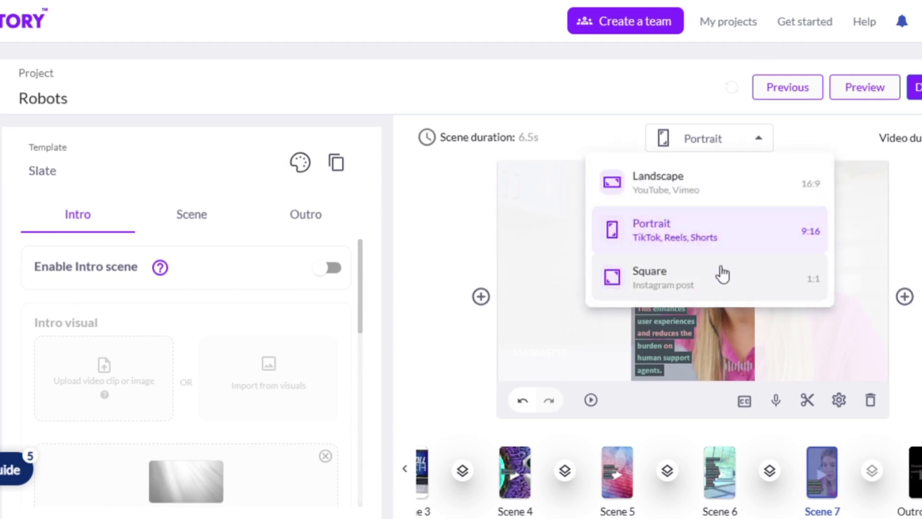
# - Close the aspect ratio dropdown, keeping the Robots video in Portrait 9:16
pyautogui.click(763, 142)
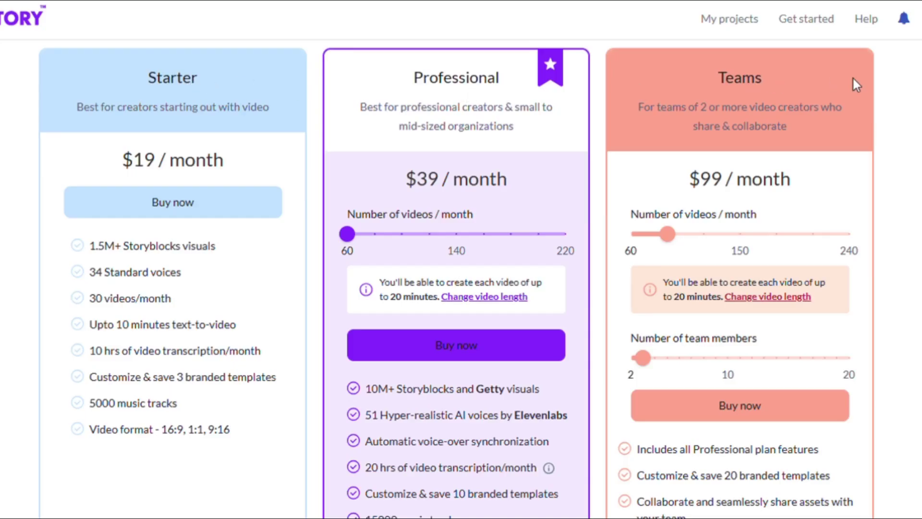
pyautogui.scroll(-1, 461, 279)
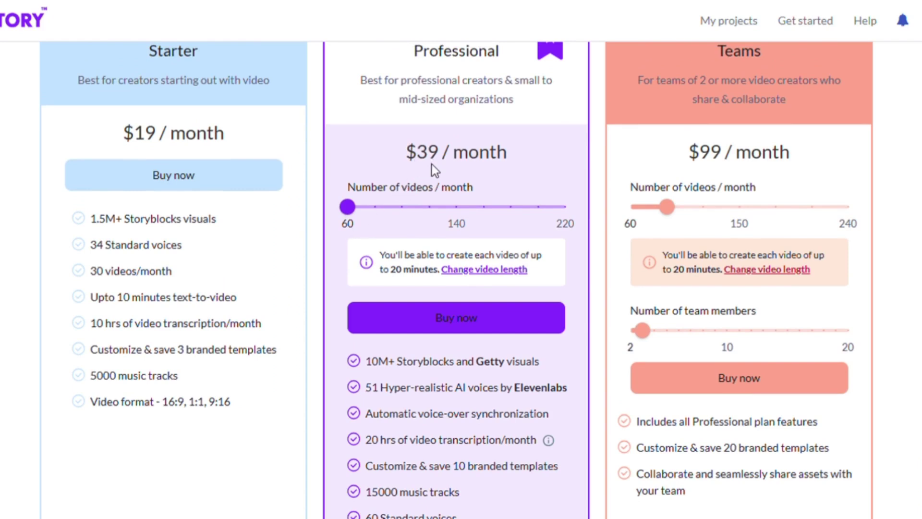
pyautogui.scroll(-4, 456, 278)
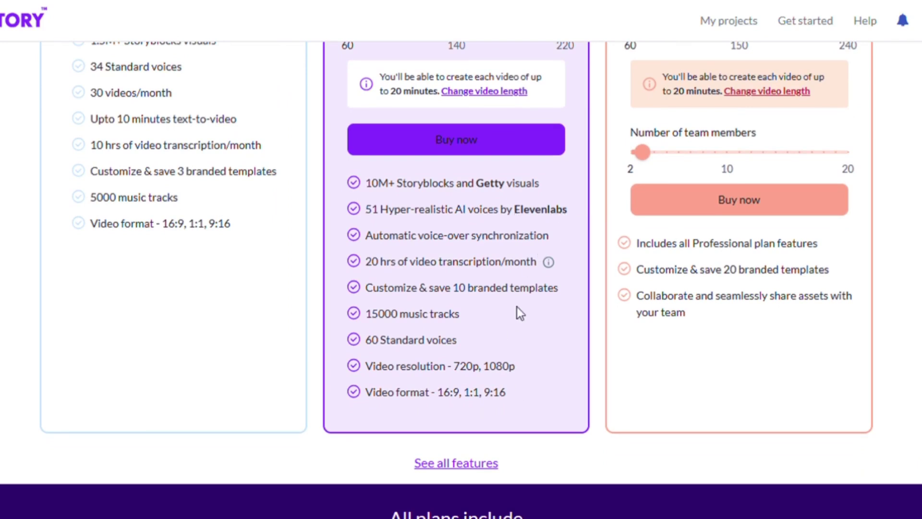
pyautogui.scroll(5, 462, 279)
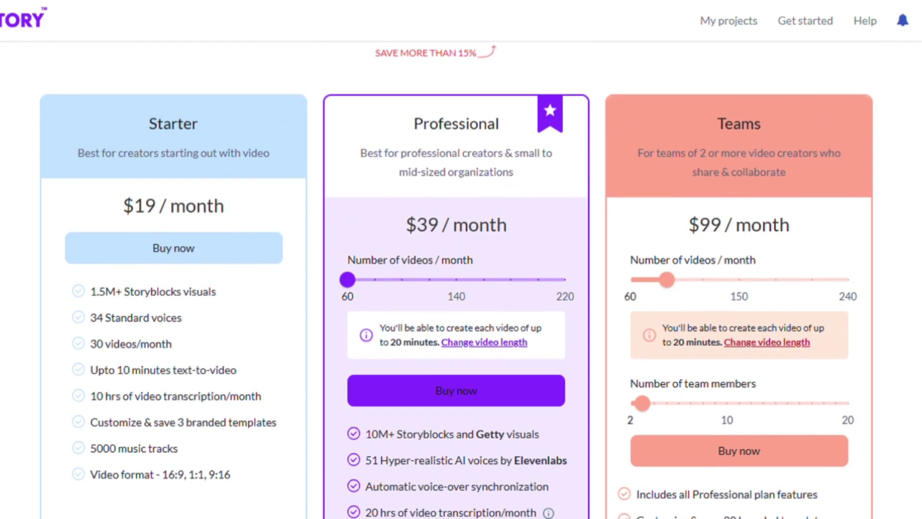
pyautogui.scroll(-4, 462, 279)
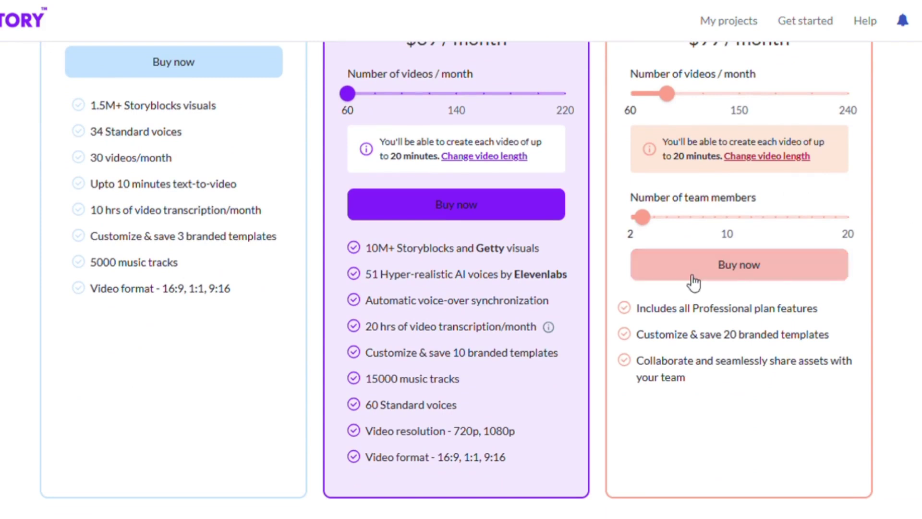